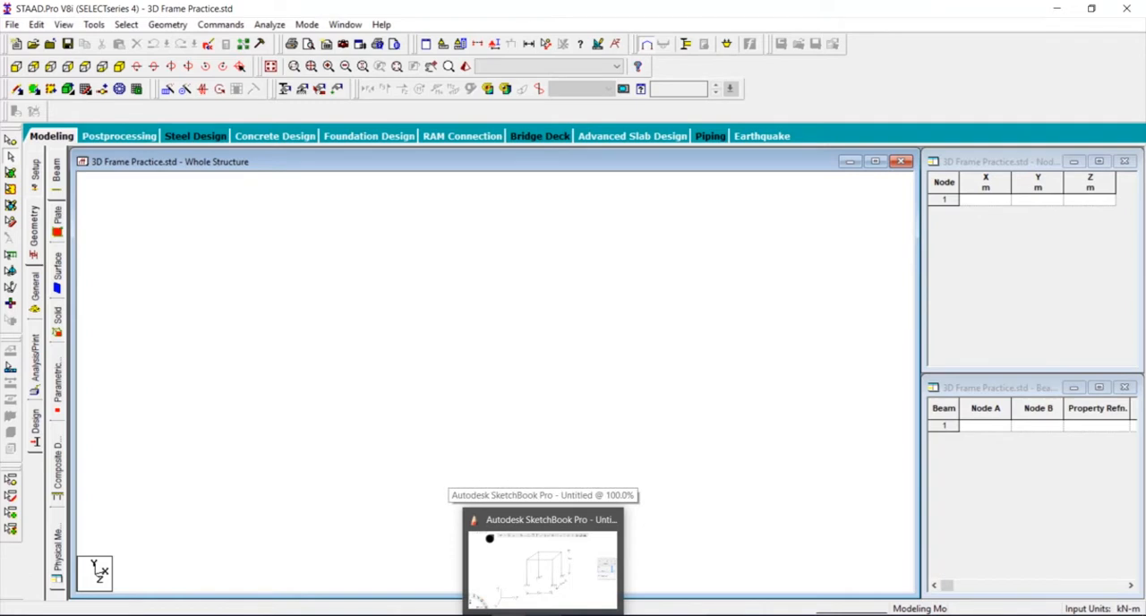
- Switch to Autodesk SketchBook Pro and sketch labelled Z and X direction arrows beside the frame's rear-left support
click(528, 591)
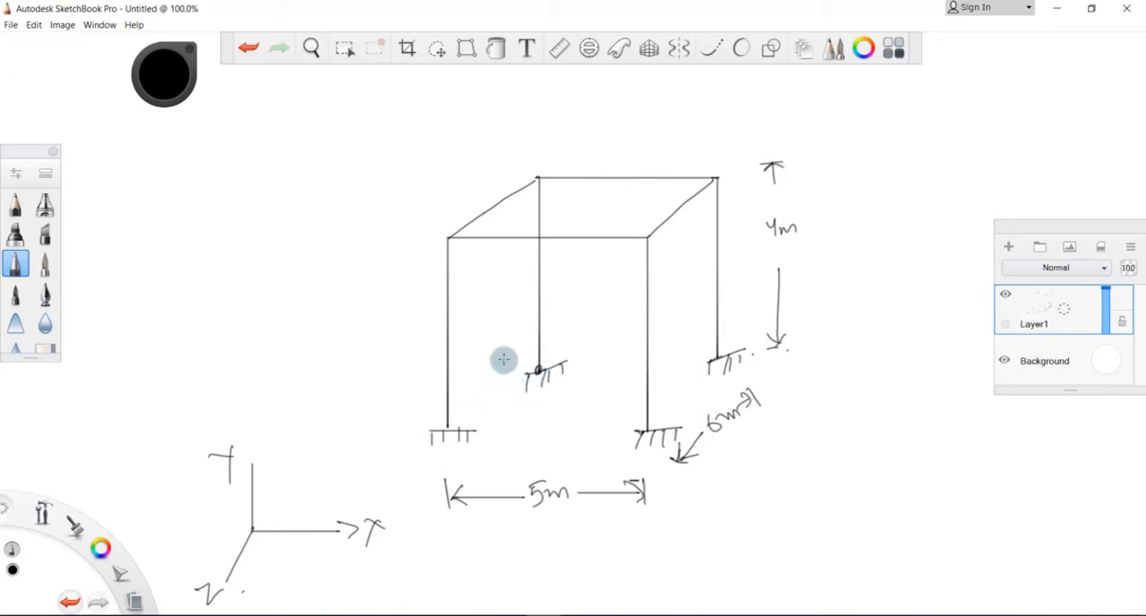
mouse_move(504, 360)
mouse_down()
mouse_move(474, 379)
mouse_move(492, 396)
mouse_up()
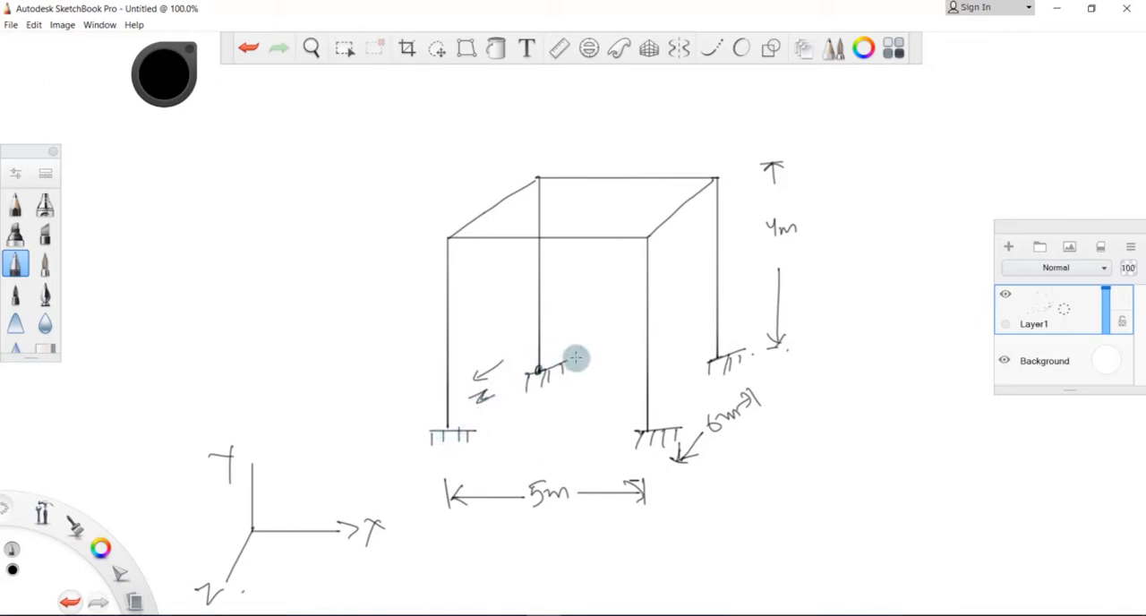
drag(557, 324, 615, 327)
drag(612, 315, 602, 328)
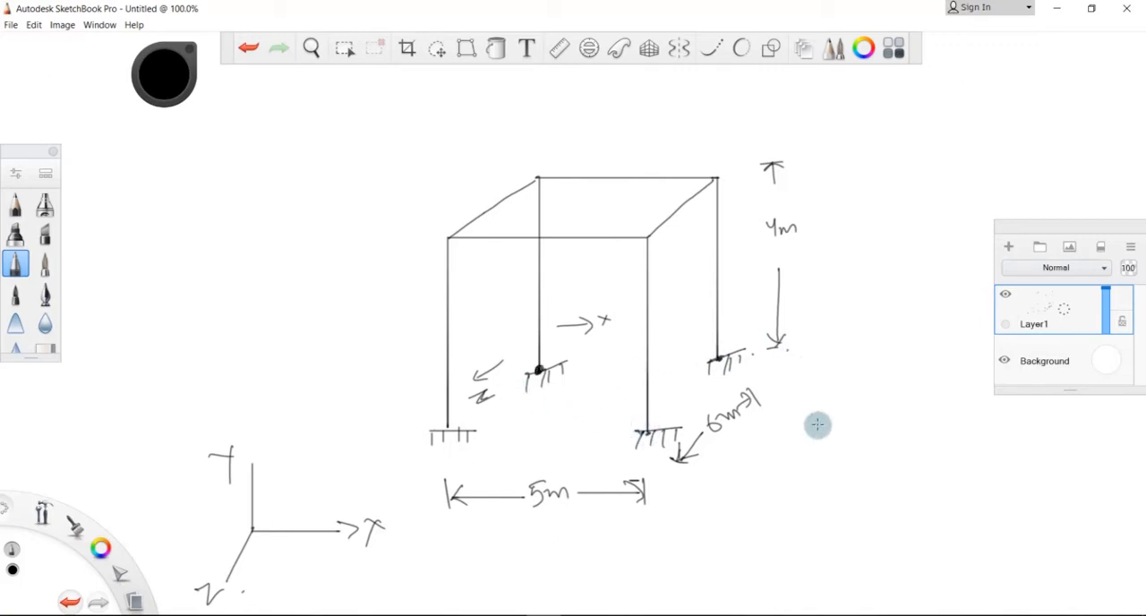
- Sketch a small rectangle divided by crossing lines beside the frame, with a dot at its upper-left corner and its outline retraced
drag(824, 474, 822, 429)
mouse_move(913, 412)
mouse_down()
mouse_move(817, 413)
mouse_move(825, 471)
mouse_up()
mouse_move(860, 417)
mouse_down()
mouse_move(864, 465)
mouse_move(923, 439)
mouse_up()
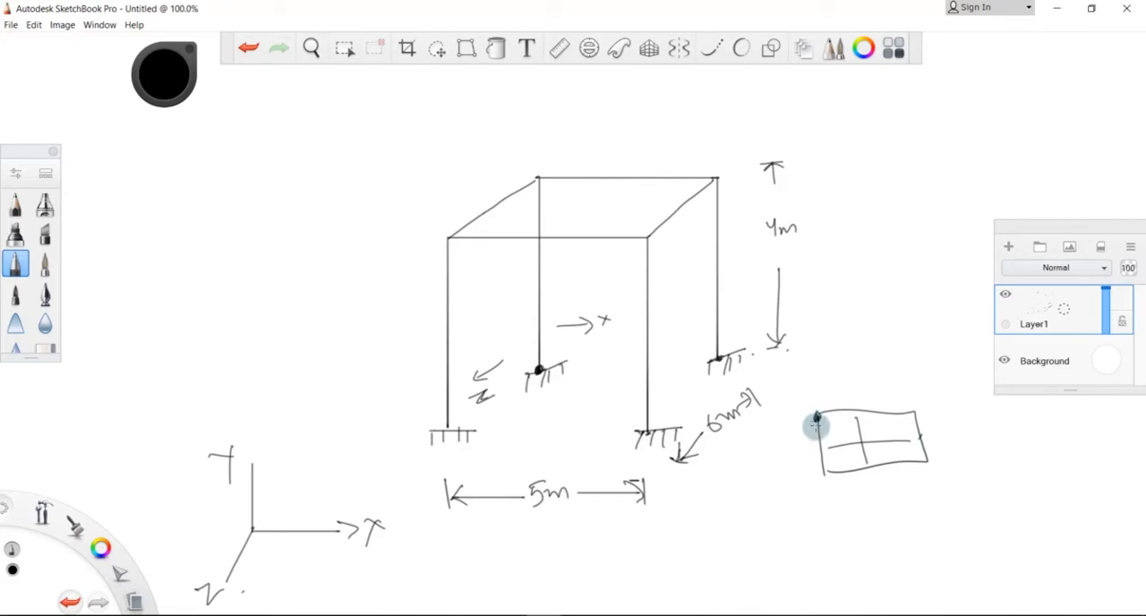
mouse_move(816, 418)
mouse_down()
mouse_move(819, 485)
mouse_move(900, 413)
mouse_move(819, 480)
mouse_up()
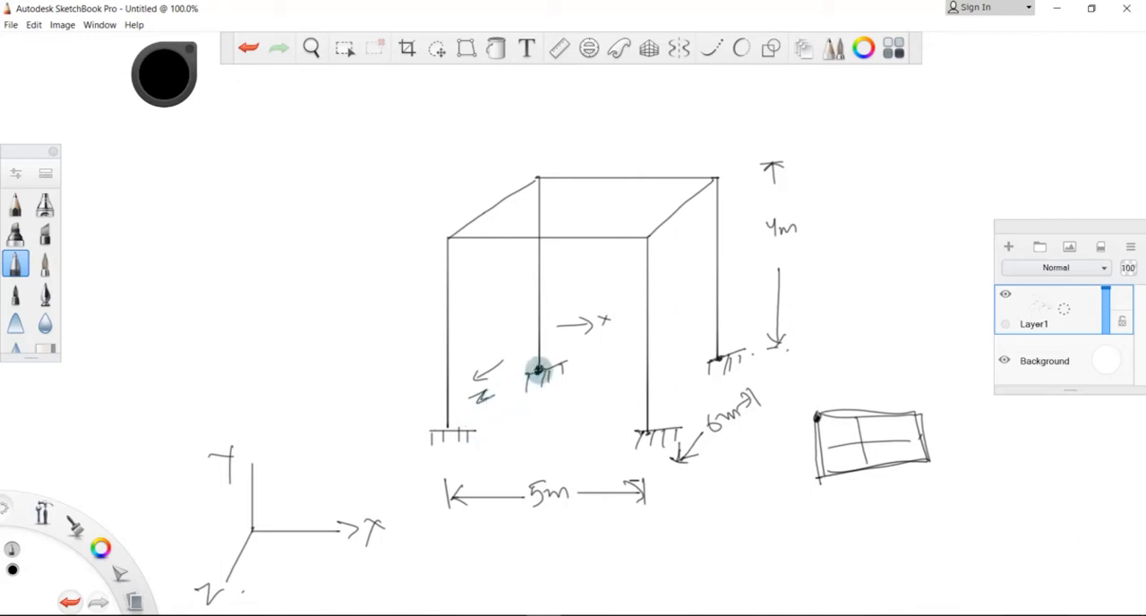
- Label the frame's rear-left base node (1) and its rear-right base node (2) on the sketch
drag(539, 372, 541, 385)
drag(535, 391, 569, 385)
drag(564, 386, 563, 403)
drag(557, 404, 576, 405)
click(590, 398)
key(ctrl+z)
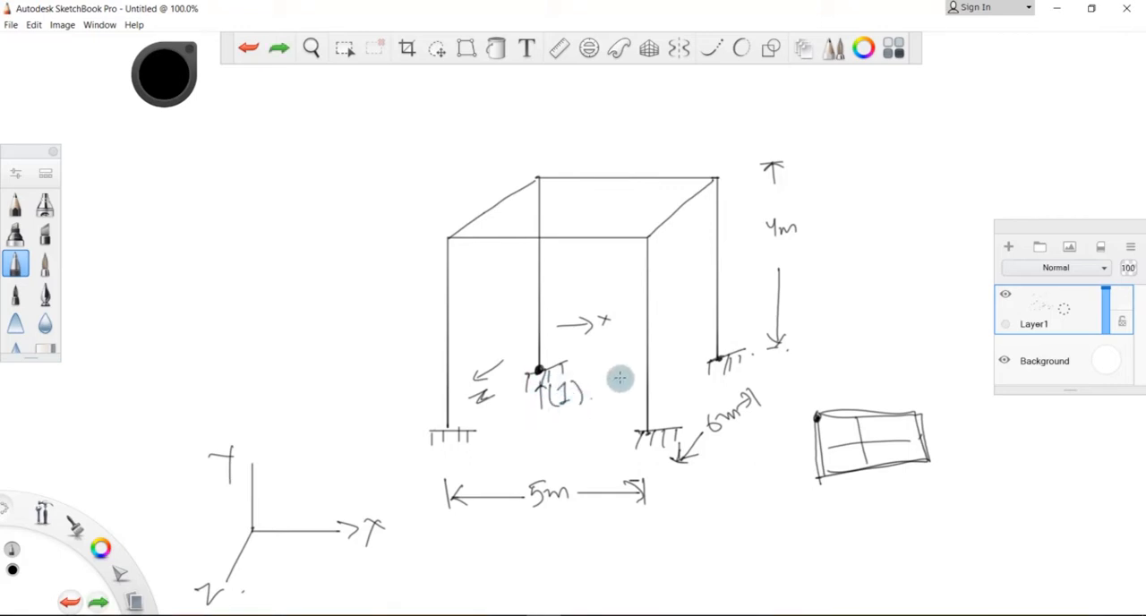
click(719, 359)
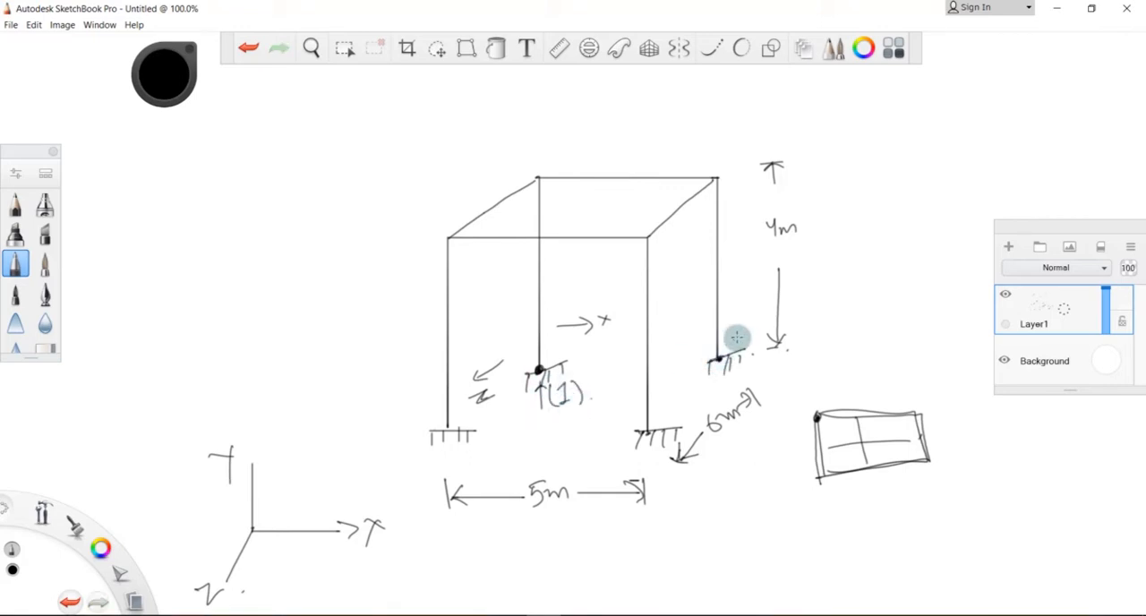
mouse_move(736, 331)
mouse_down()
mouse_move(745, 339)
mouse_move(729, 342)
mouse_up()
drag(750, 325, 754, 338)
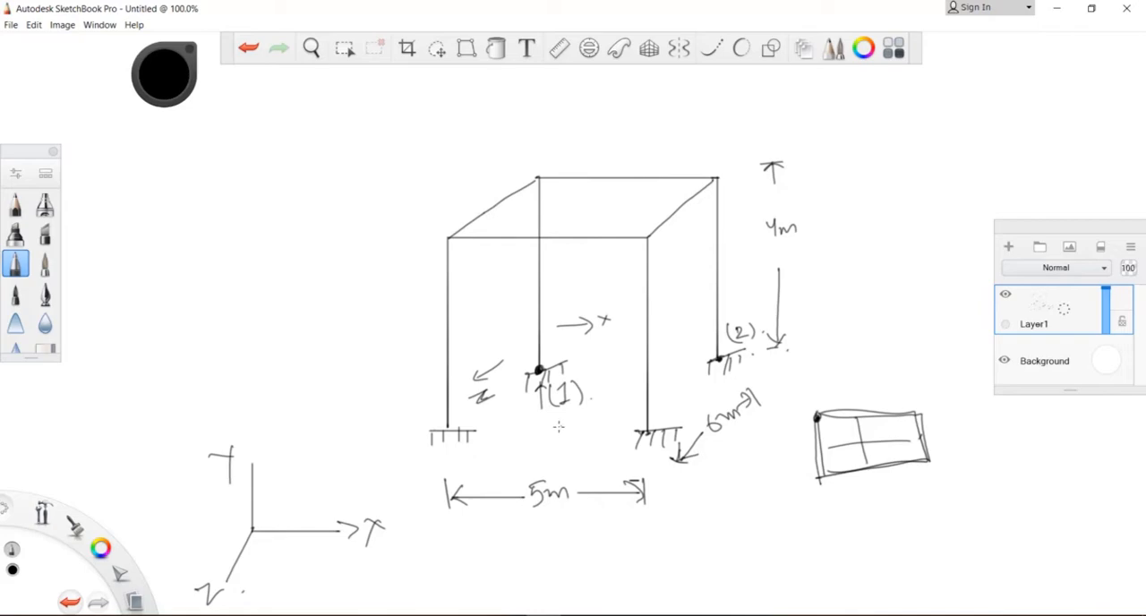
- Switch to STAAD.Pro and enter node 1 at the origin with X, Y and Z coordinates of 0
click(511, 615)
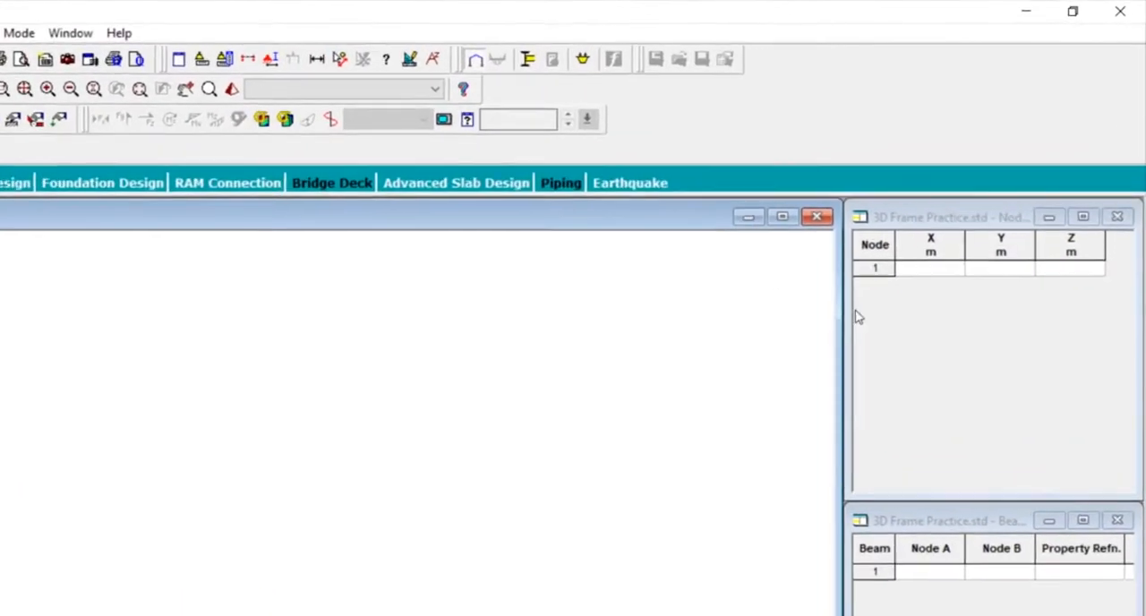
click(930, 271)
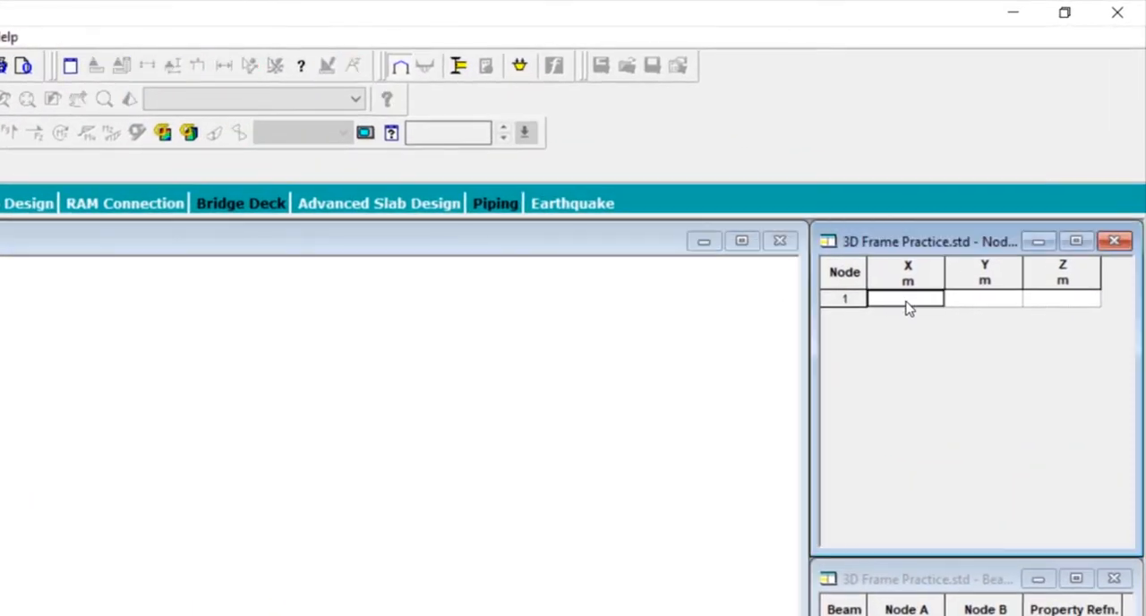
text(0)
key(Tab)
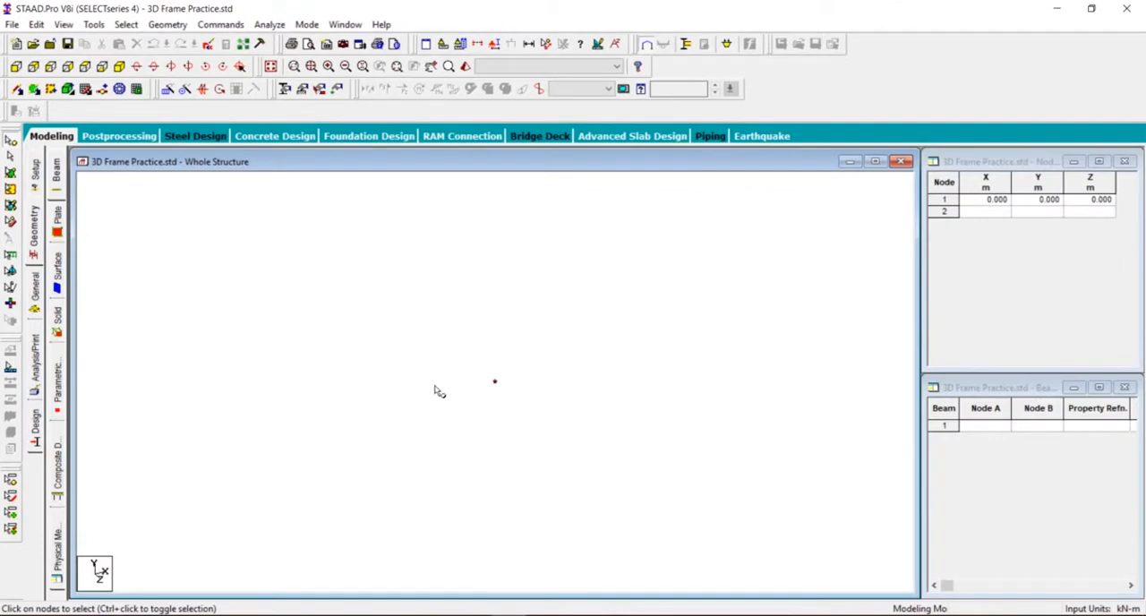
- Copy node 1 and paste it with a 5 m offset in X, then clear the selection
click(494, 383)
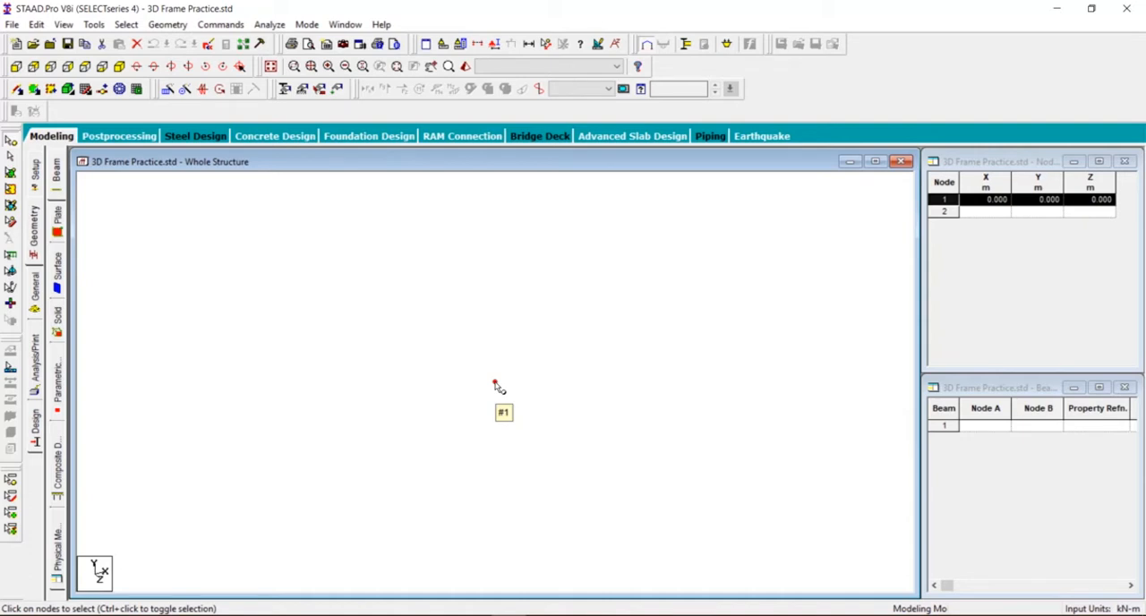
key(ctrl+c)
key(ctrl+v)
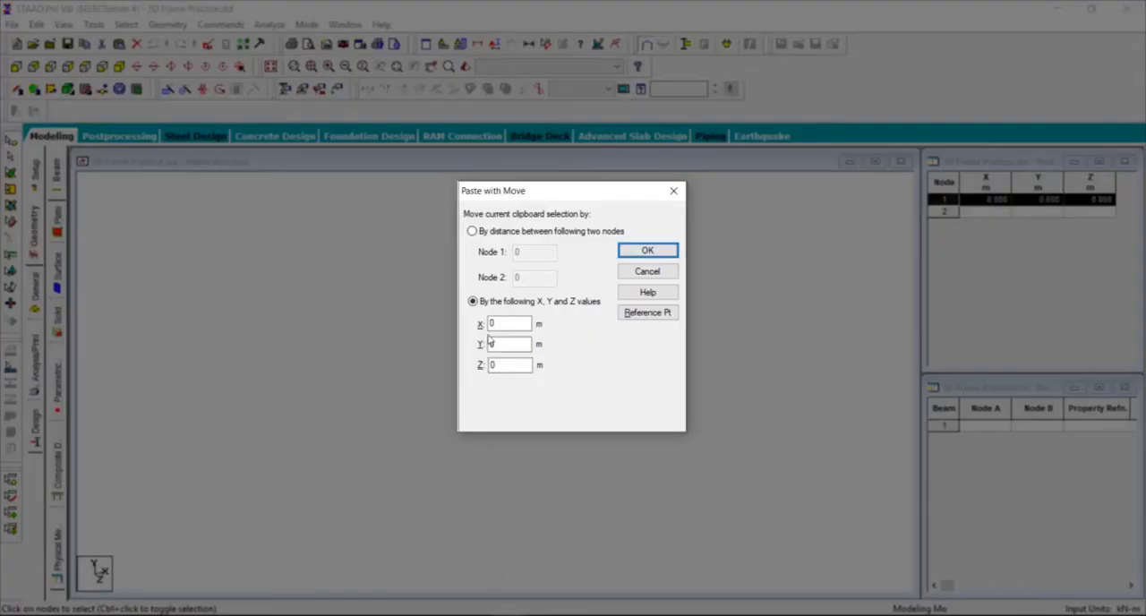
double_click(491, 324)
click(648, 251)
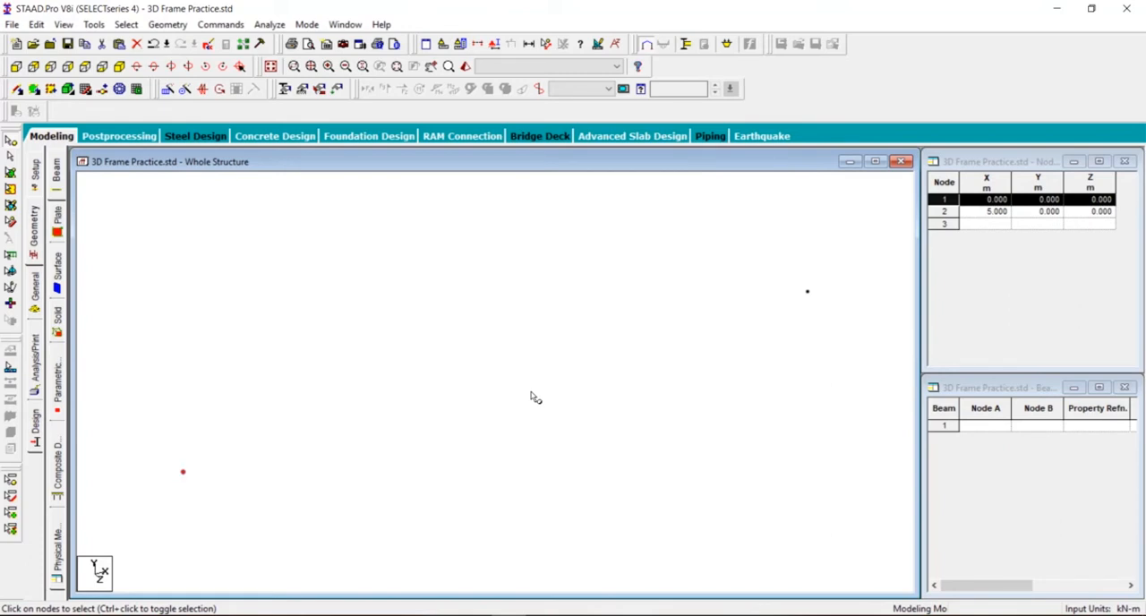
click(609, 296)
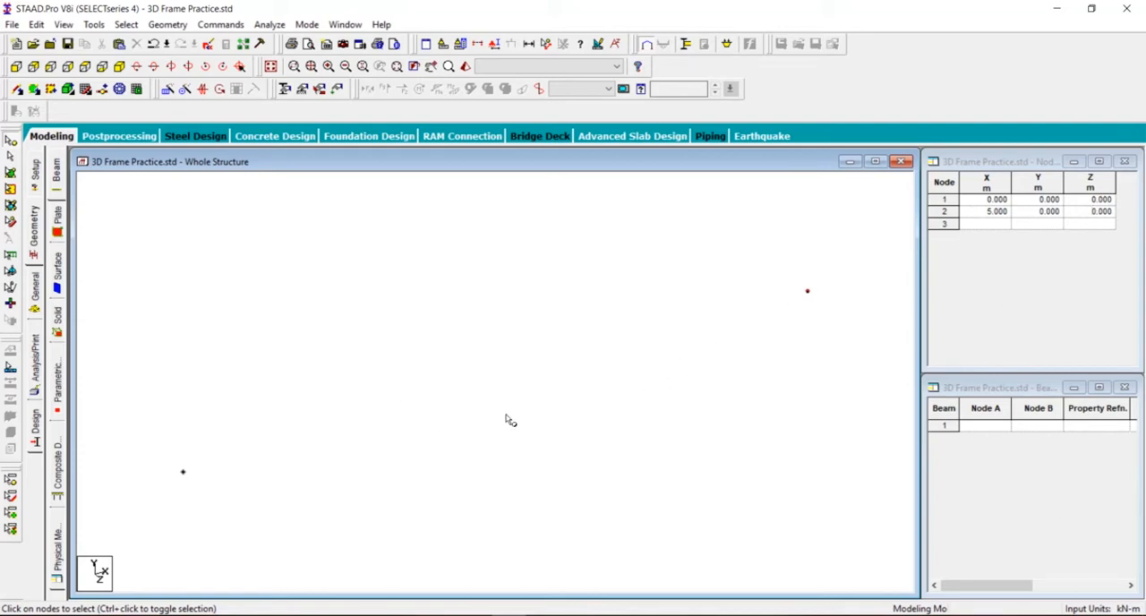
- Copy nodes 1 and 2 together and paste them with a 6 m offset in Z, checking the depth on the sketch
click(183, 473)
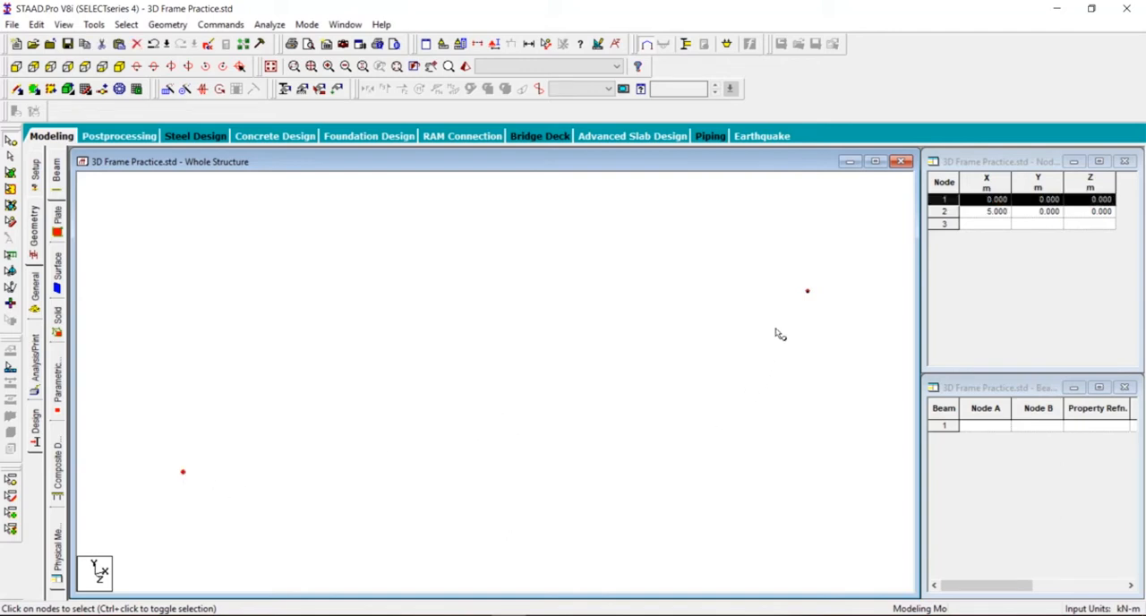
ctrl+click(807, 292)
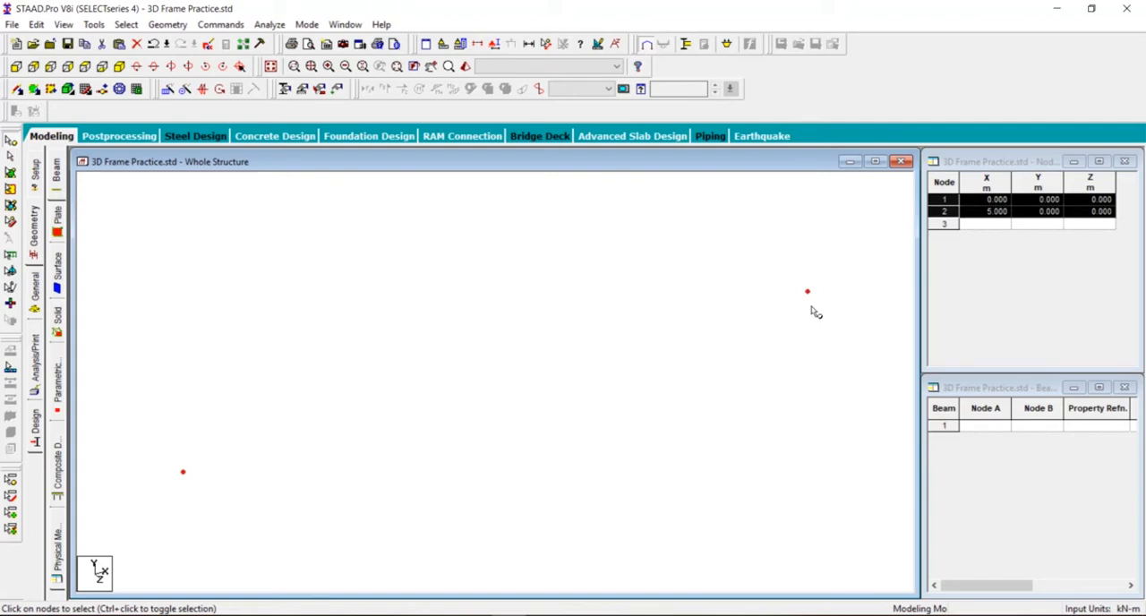
key(ctrl+c)
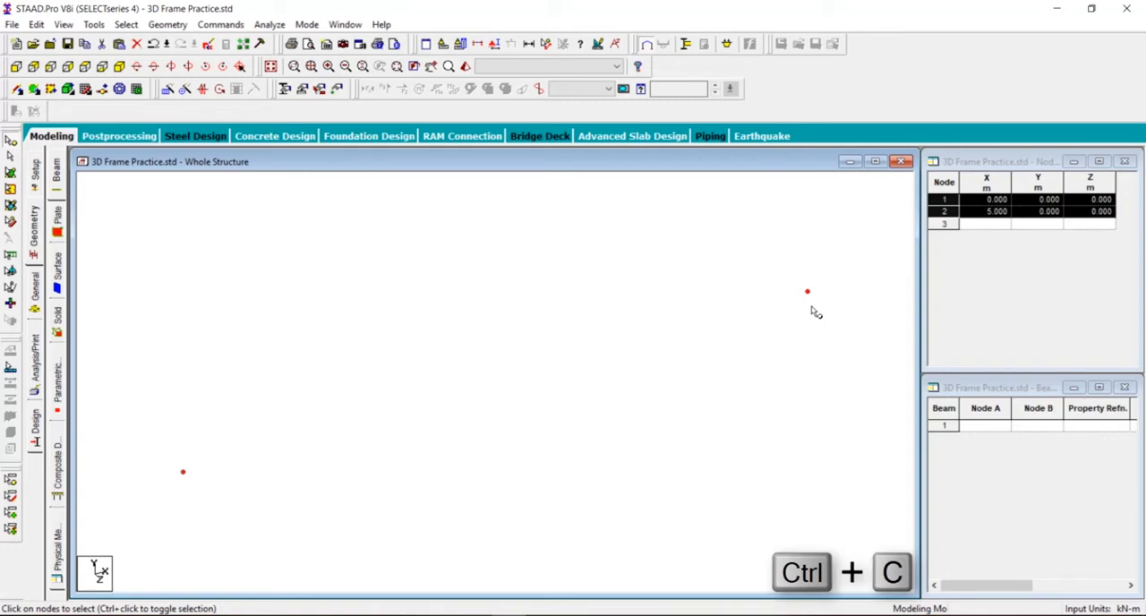
key(ctrl+v)
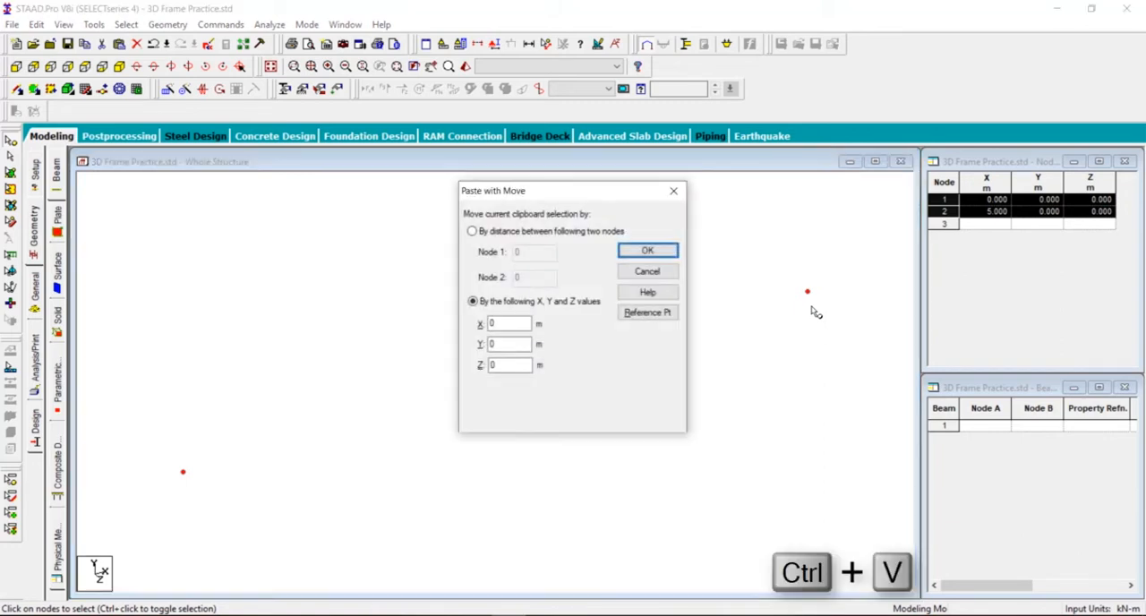
click(544, 615)
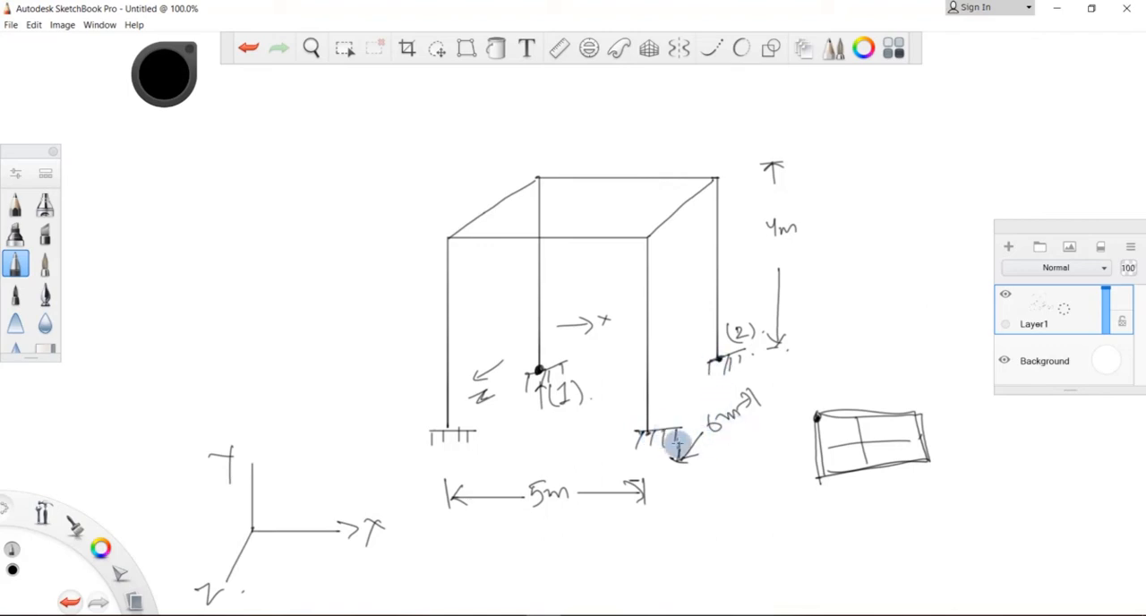
mouse_move(508, 615)
click(507, 574)
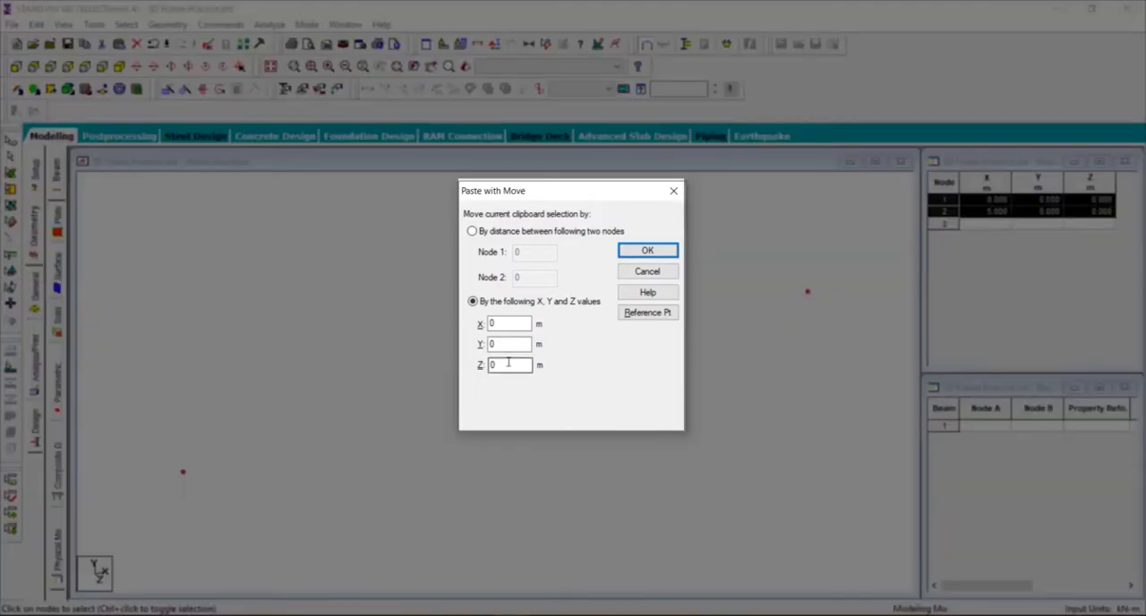
drag(508, 362, 467, 372)
key(Return)
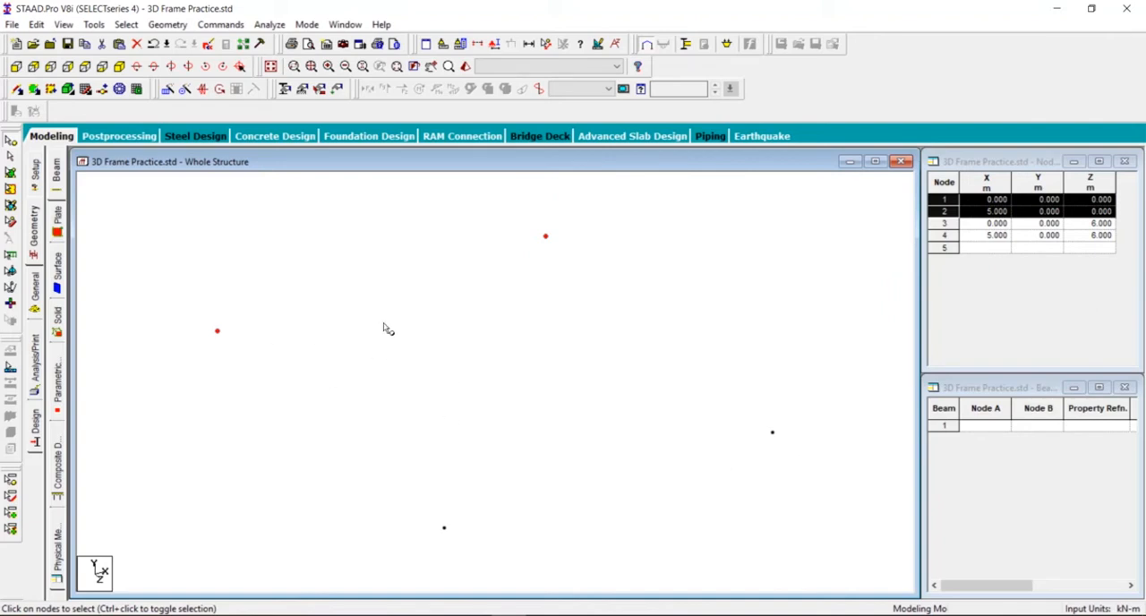
- Select all four base nodes of the frame together and check the column height on the sketch
scroll(388, 330, down, 3)
click(193, 240)
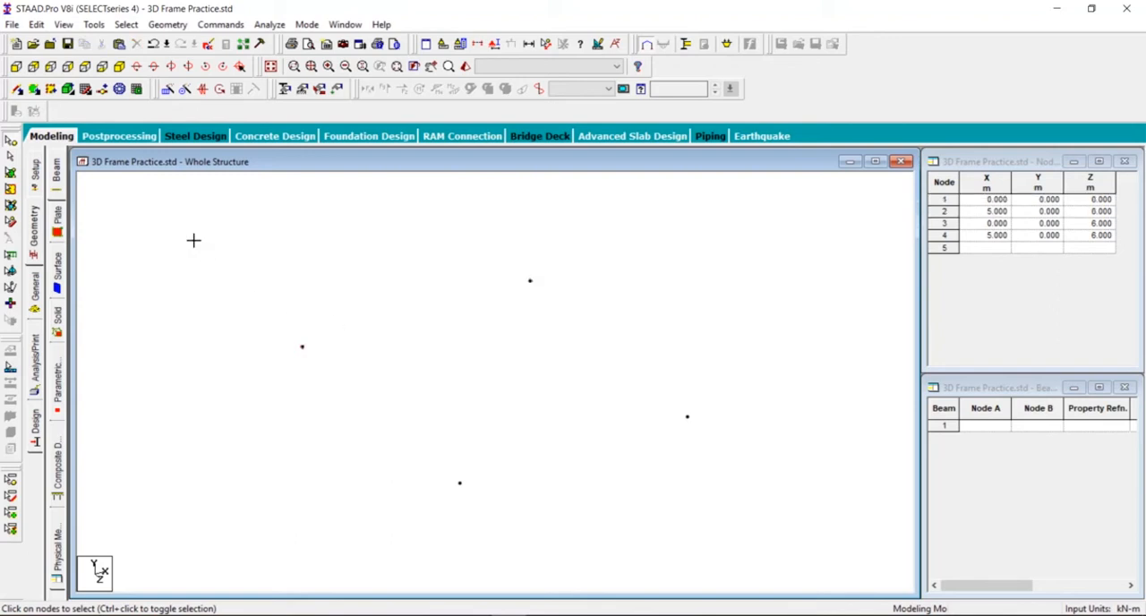
drag(194, 240, 796, 555)
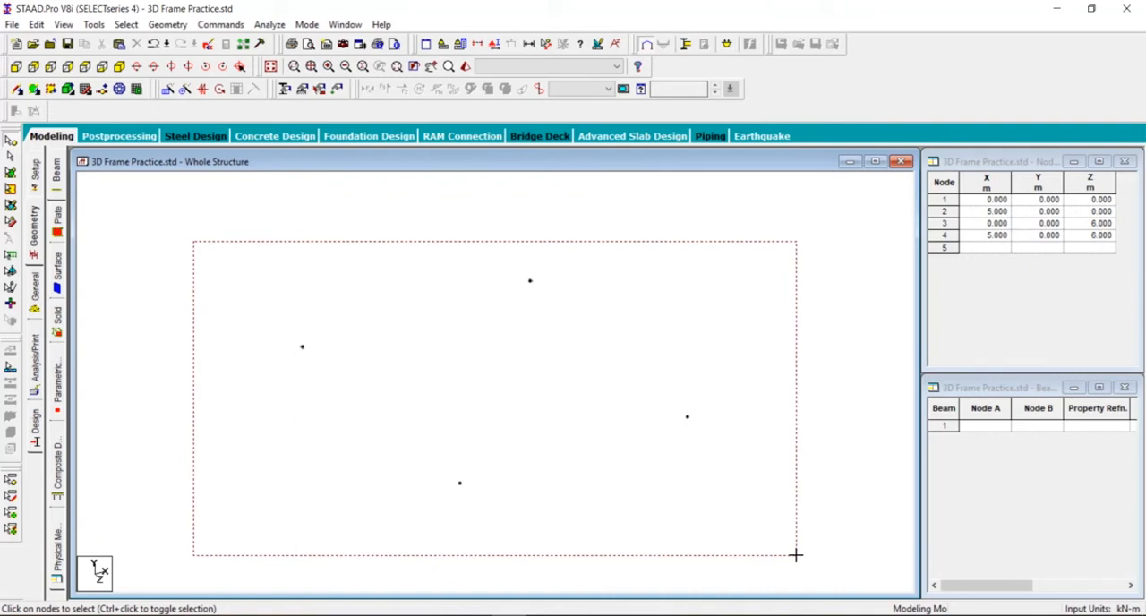
drag(796, 555, 796, 555)
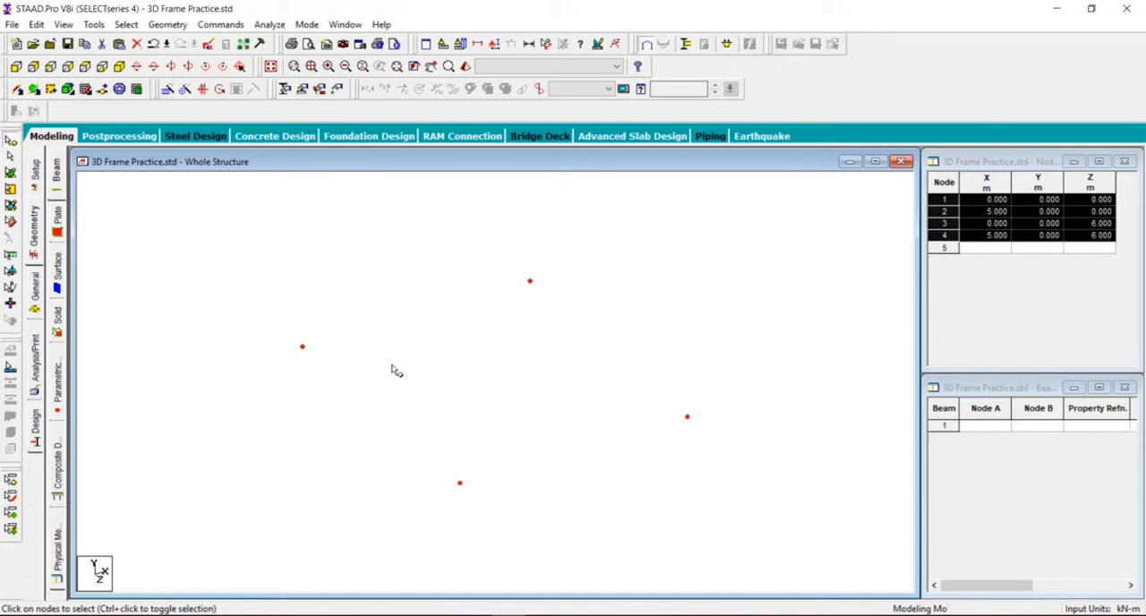
click(545, 615)
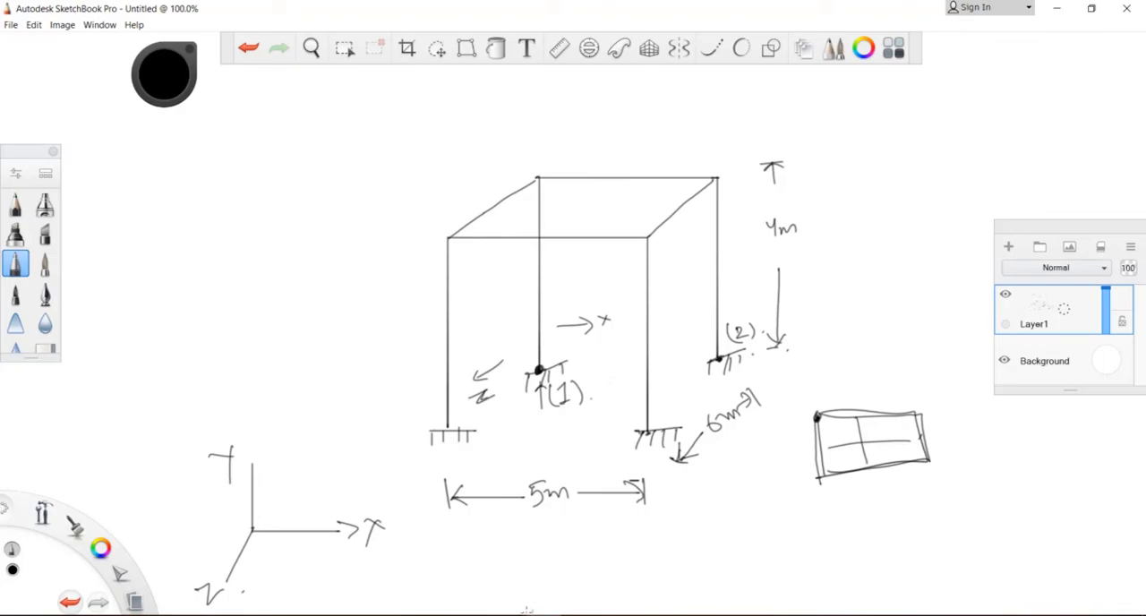
click(523, 614)
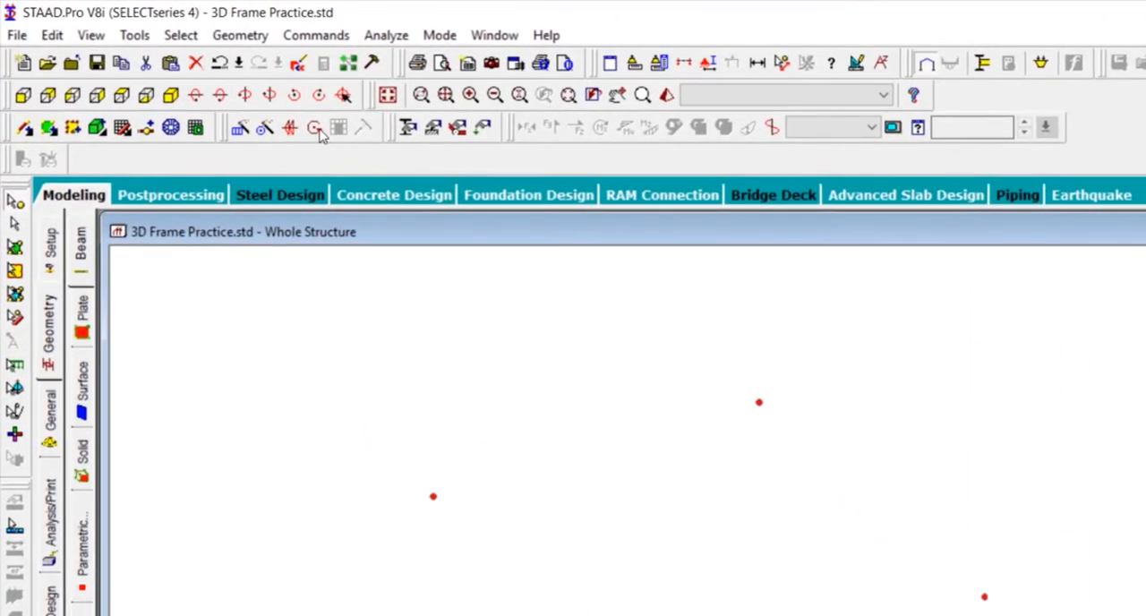
- Apply Translational Repeat to the four base nodes in global Y with 1 step of 4 m spacing and Link Steps enabled
click(238, 38)
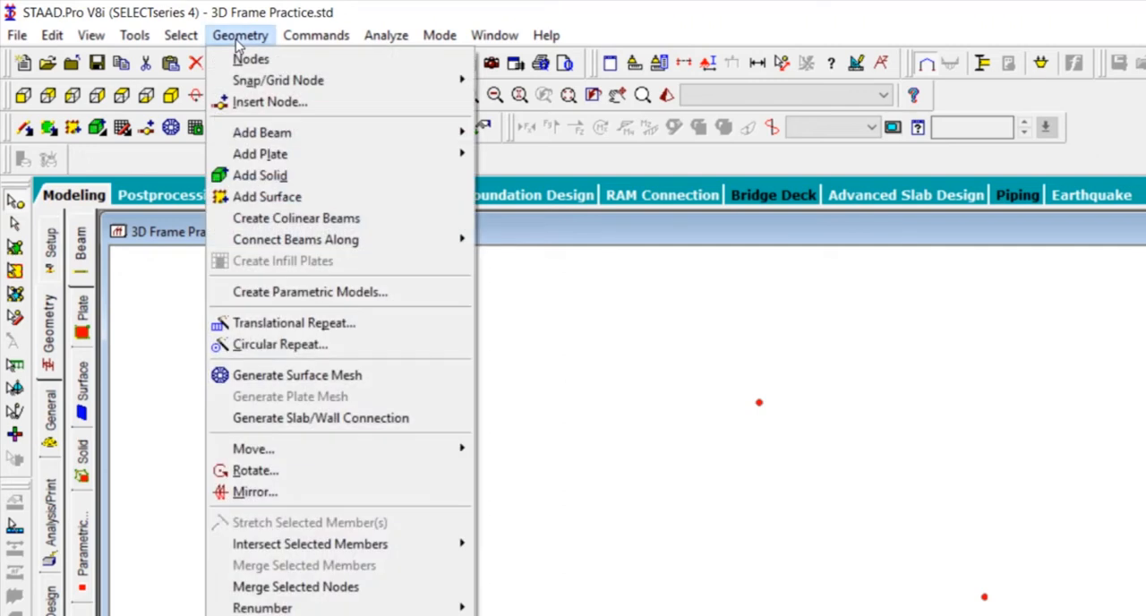
click(309, 323)
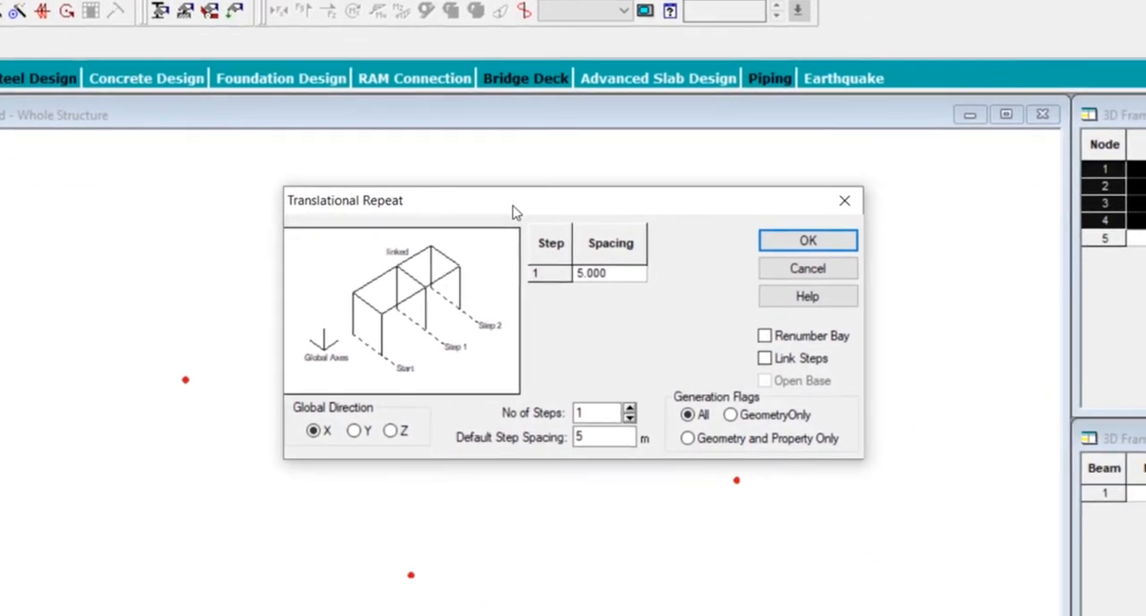
drag(759, 325, 911, 252)
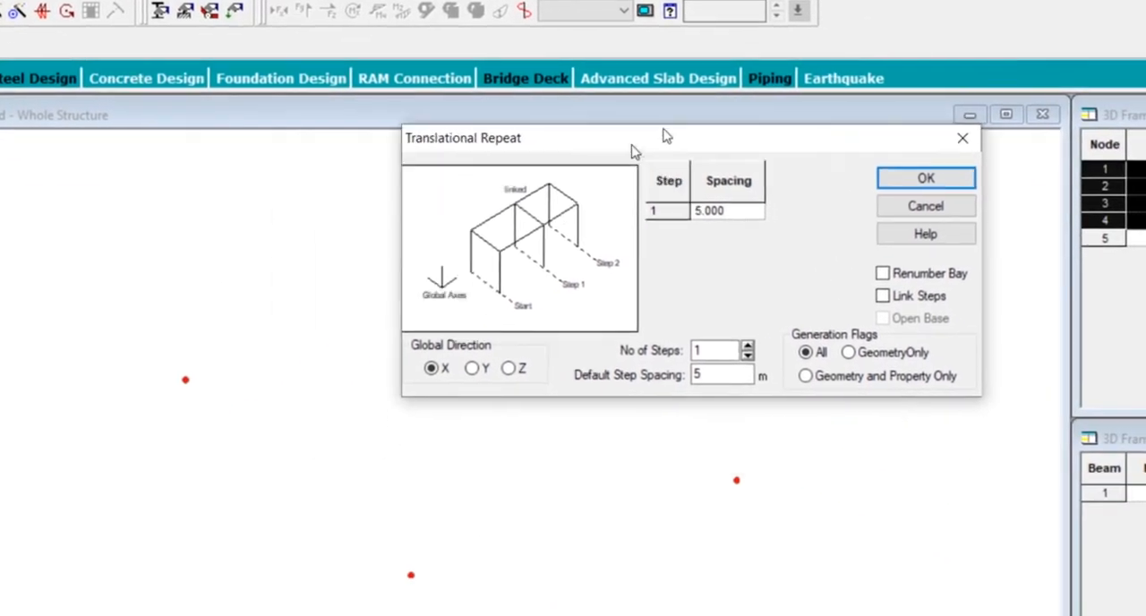
drag(633, 150, 734, 102)
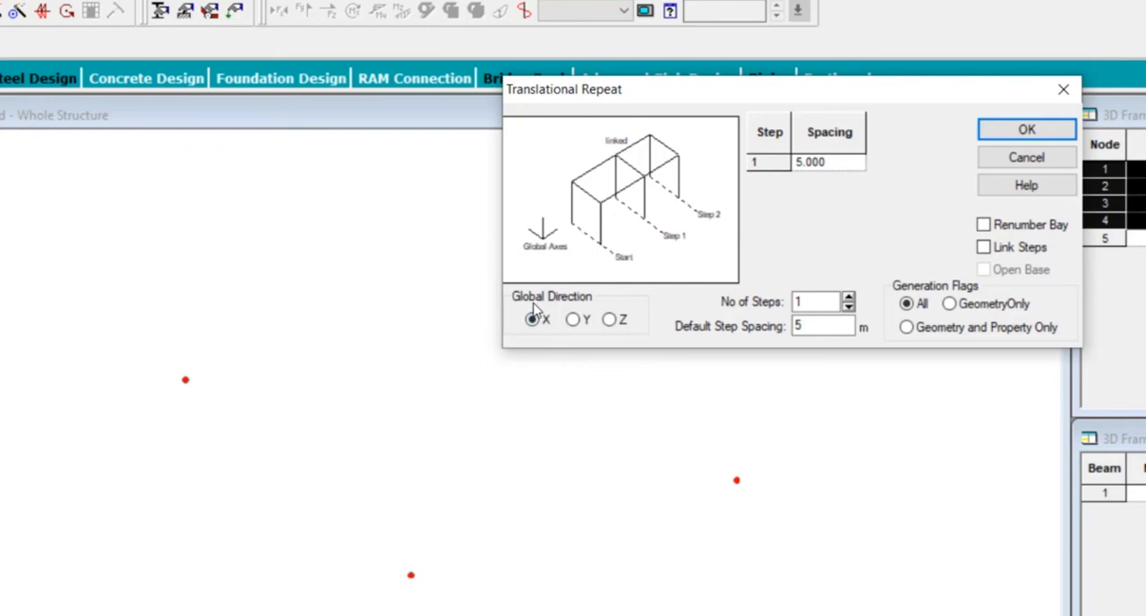
click(574, 320)
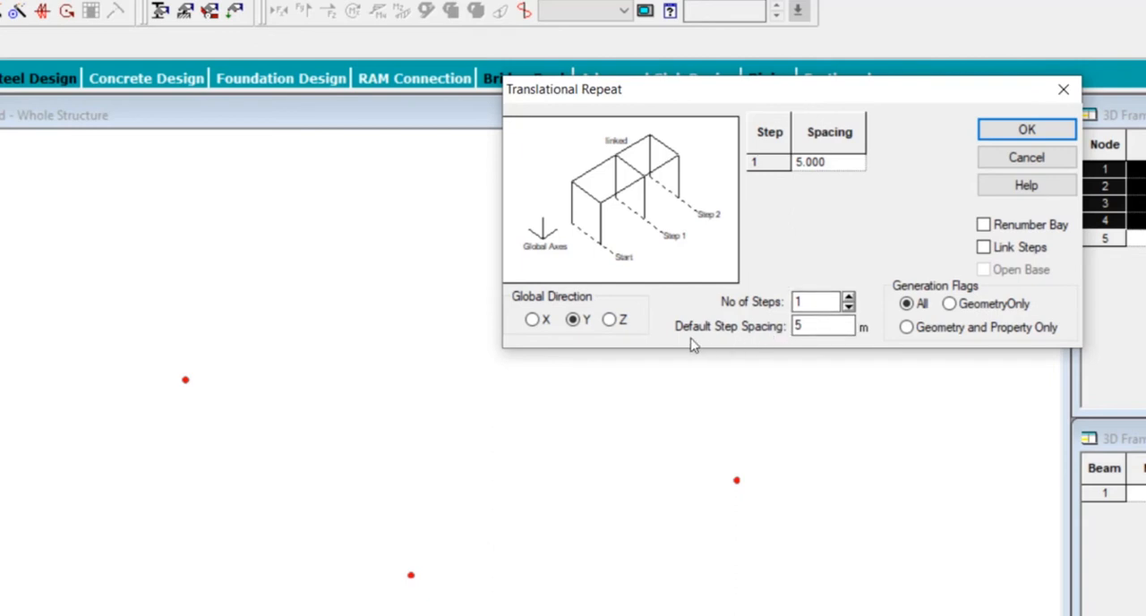
drag(813, 327, 728, 329)
text(4)
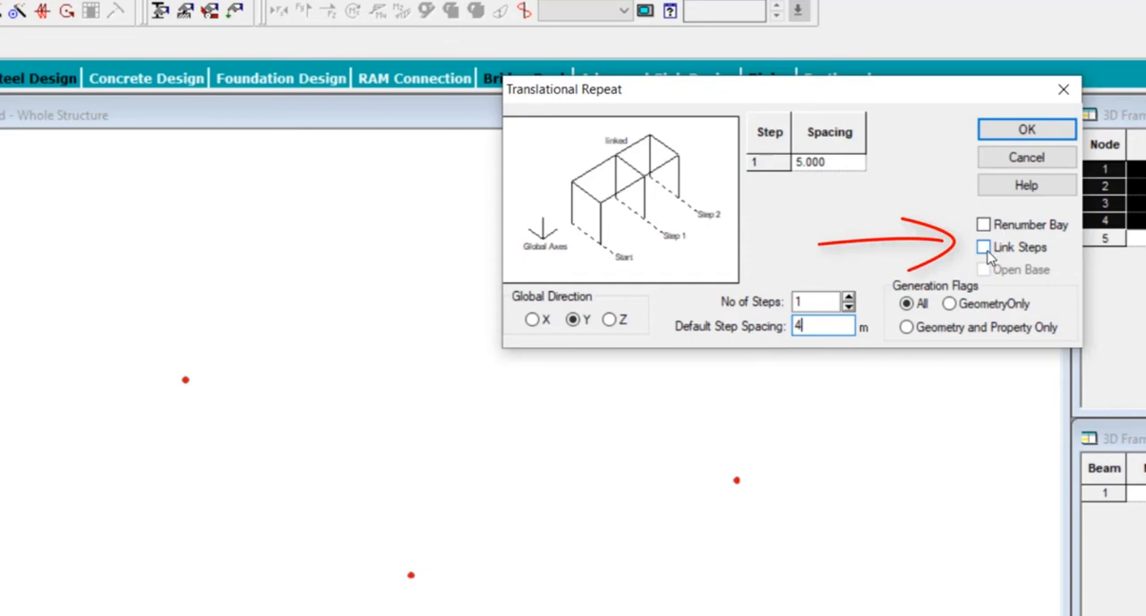
click(986, 250)
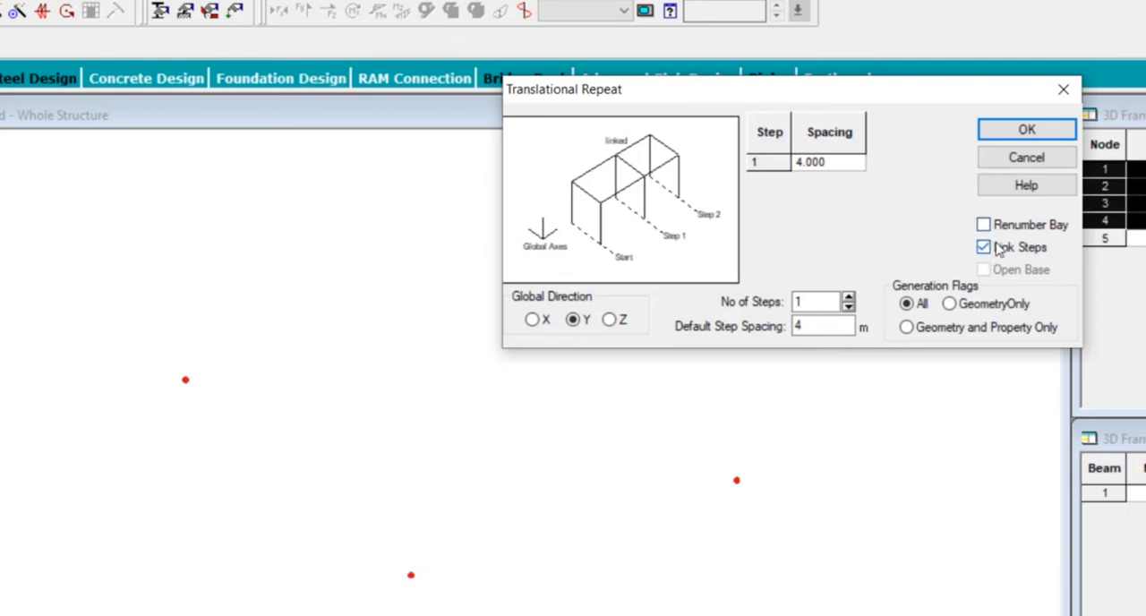
click(1020, 131)
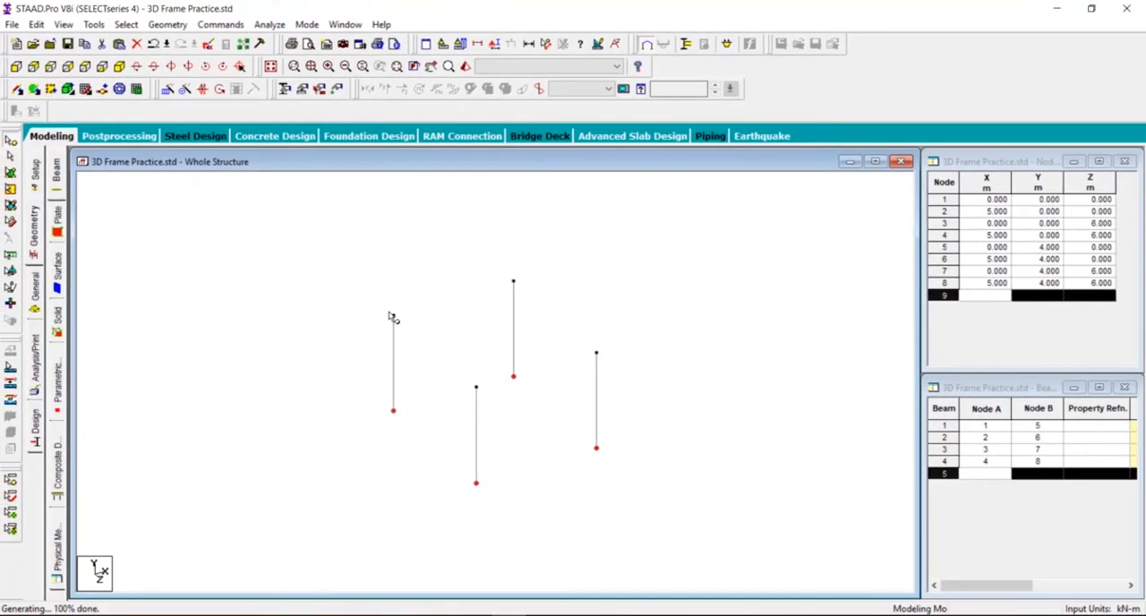
- Accept the auto save and add beams joining the top nodes 5 to 7, 7 to 8, 8 to 6 and 6 to 5
ctrl+click(482, 386)
ctrl+click(393, 321)
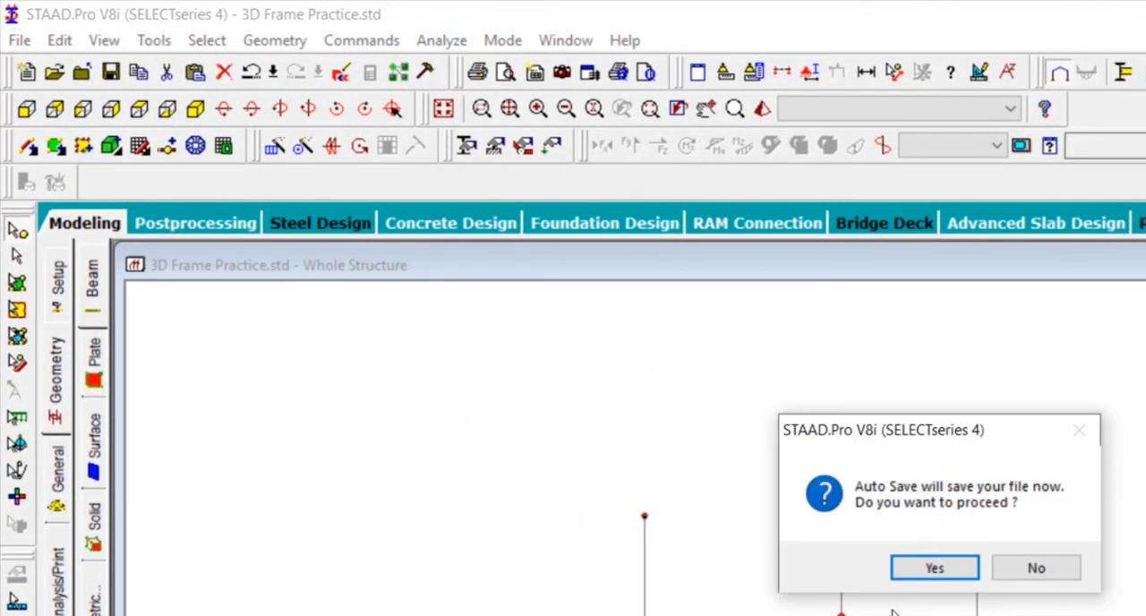
click(930, 571)
click(797, 548)
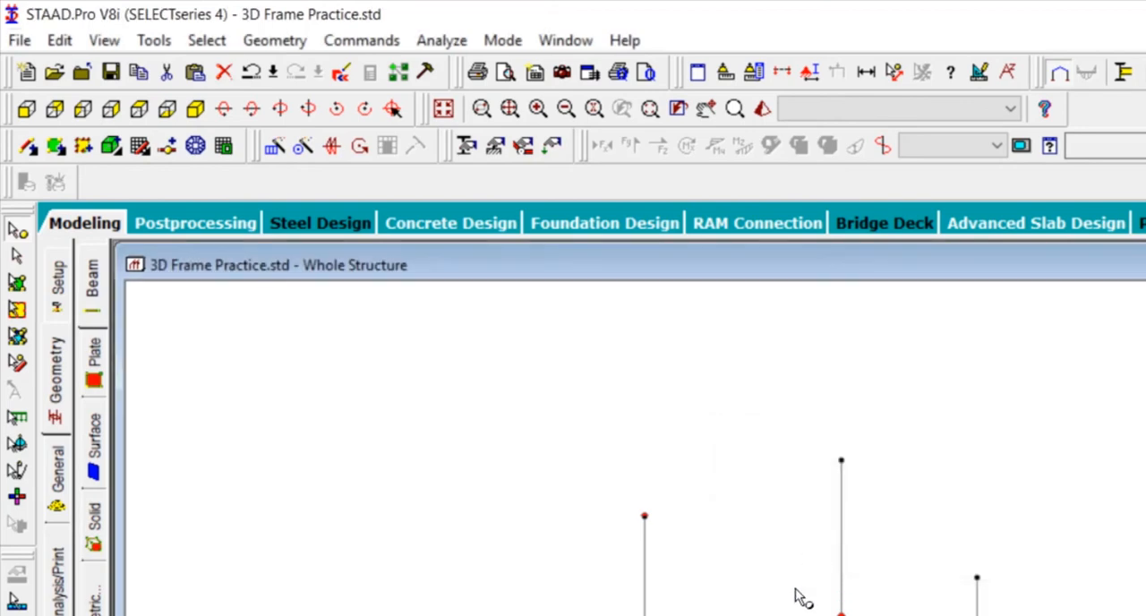
click(30, 146)
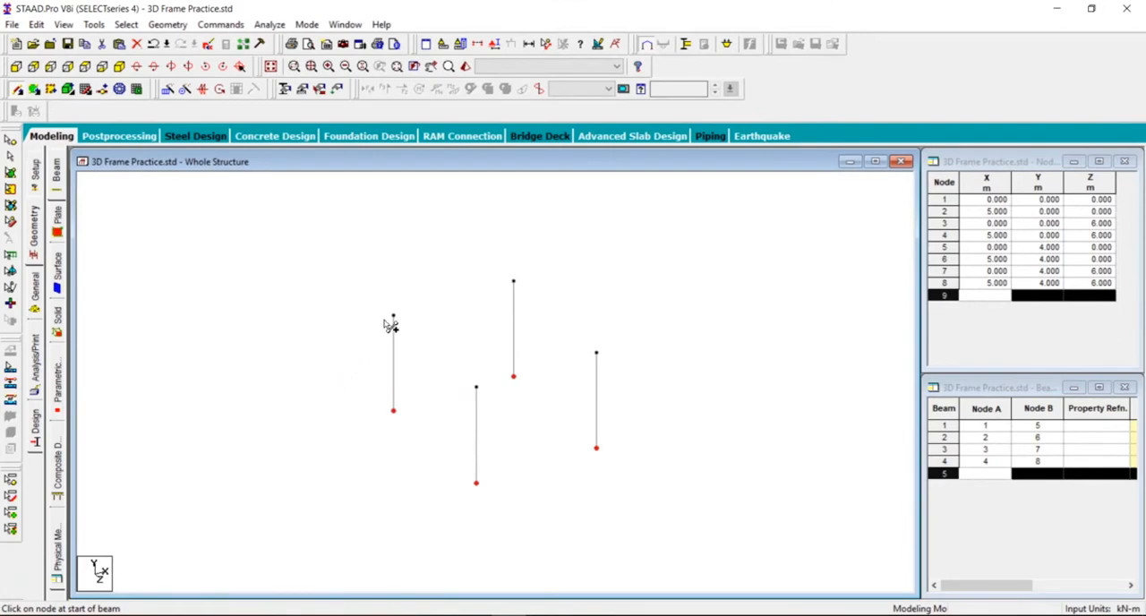
mouse_move(394, 317)
mouse_down()
mouse_move(422, 418)
mouse_move(468, 415)
mouse_move(477, 392)
mouse_move(604, 361)
mouse_move(514, 282)
mouse_move(394, 316)
mouse_up()
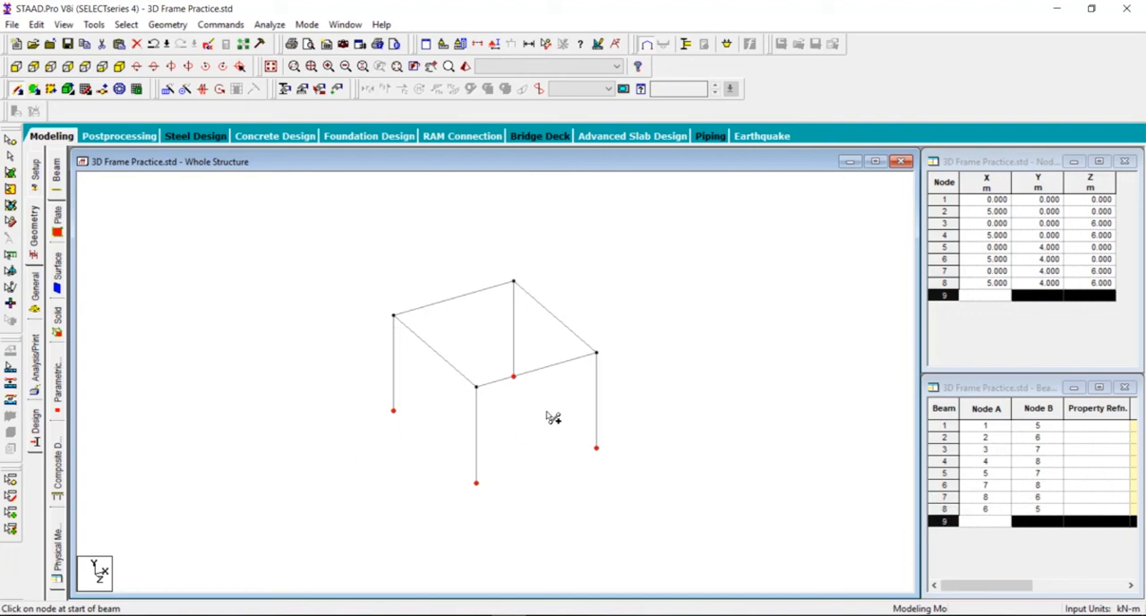
key(Escape)
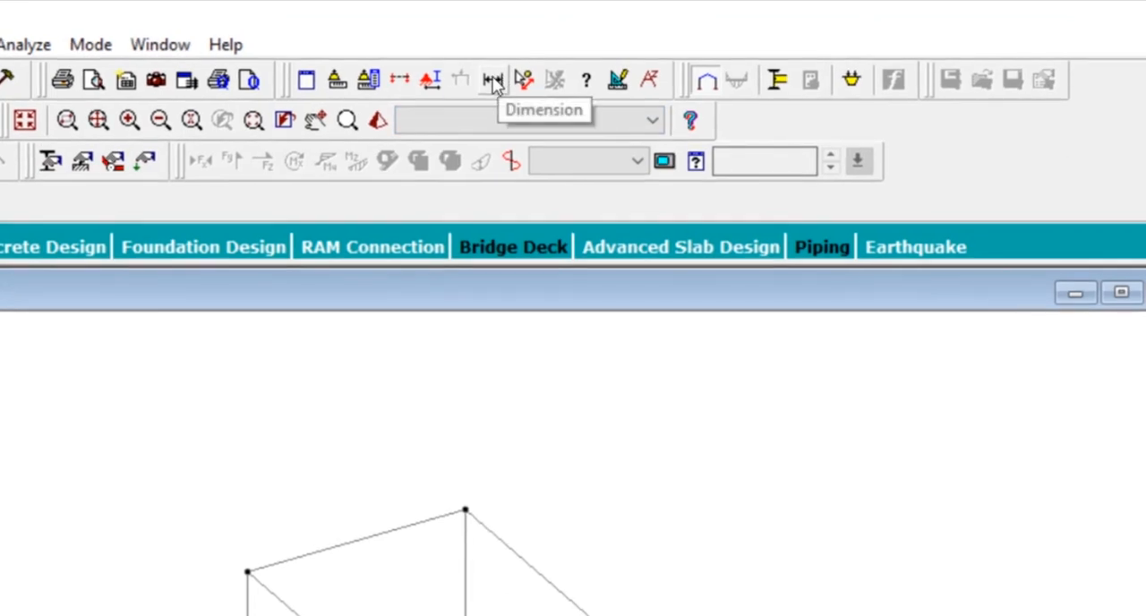
- Display the member dimensions in the view to check the frame's sizes, and remove them again
click(493, 81)
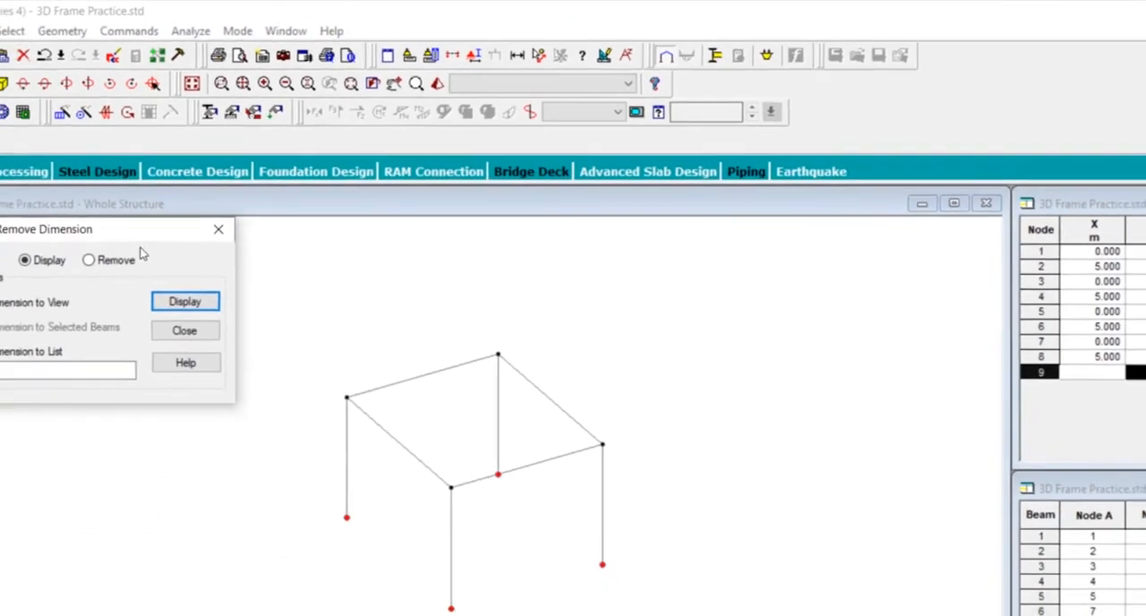
click(182, 305)
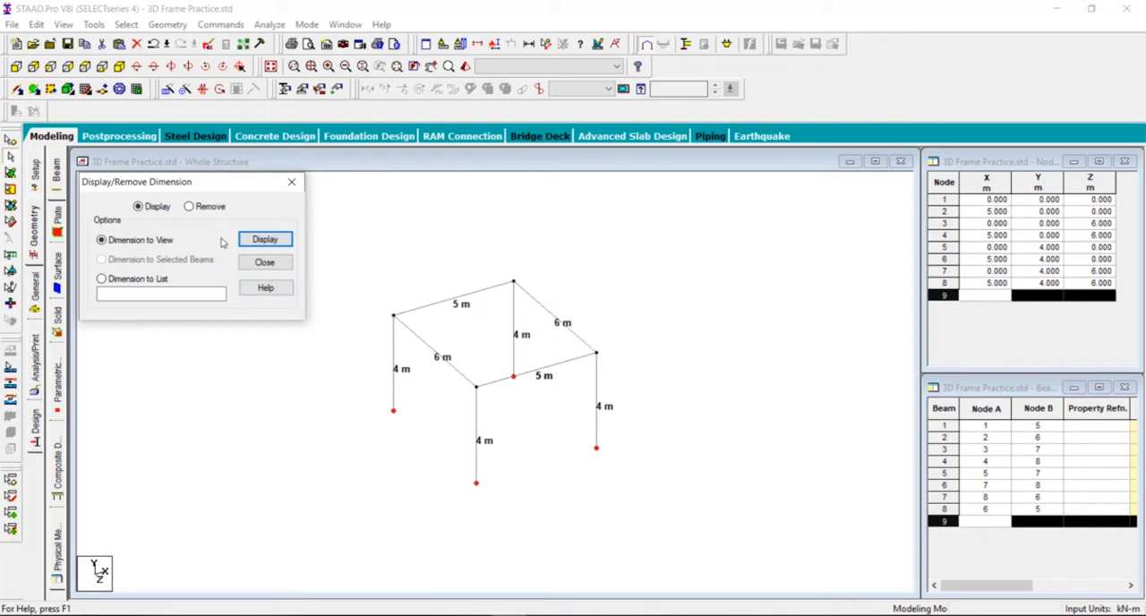
click(203, 209)
click(266, 240)
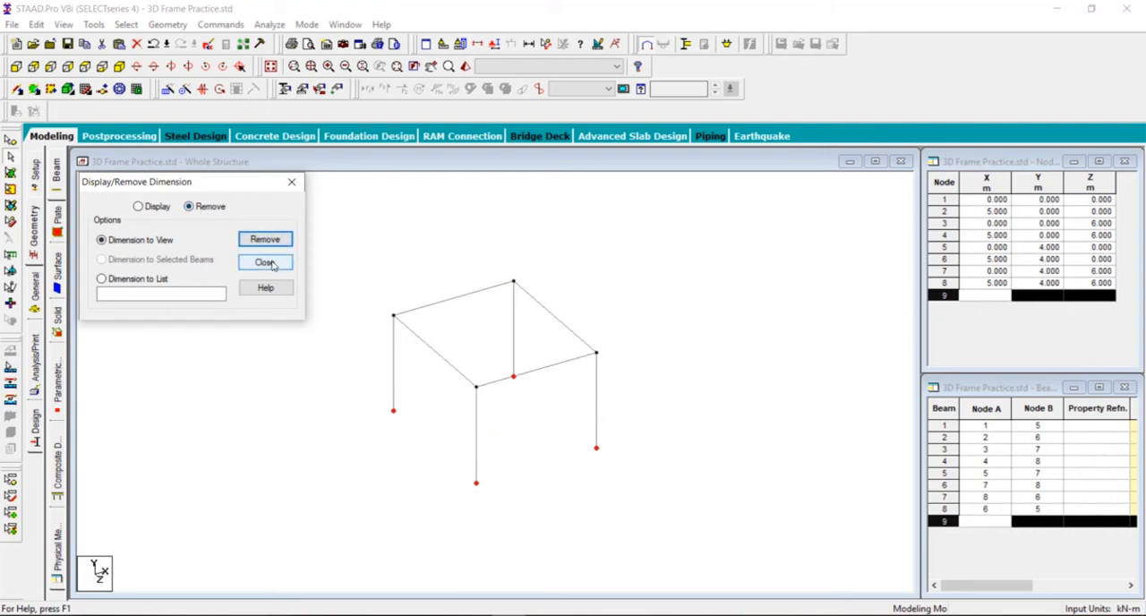
click(265, 262)
middle_drag(479, 418, 451, 410)
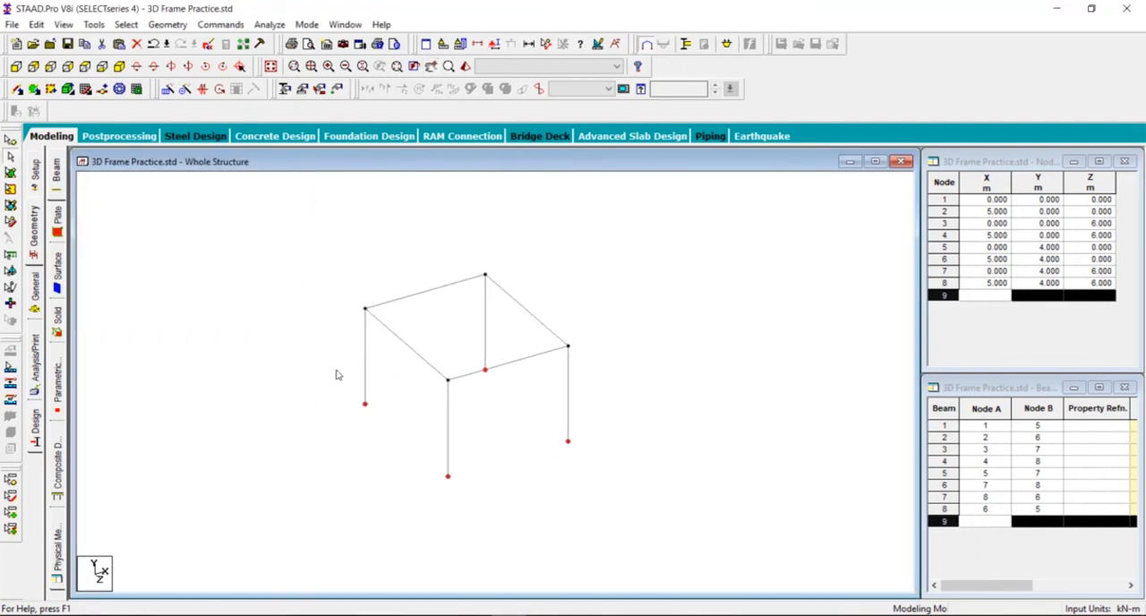